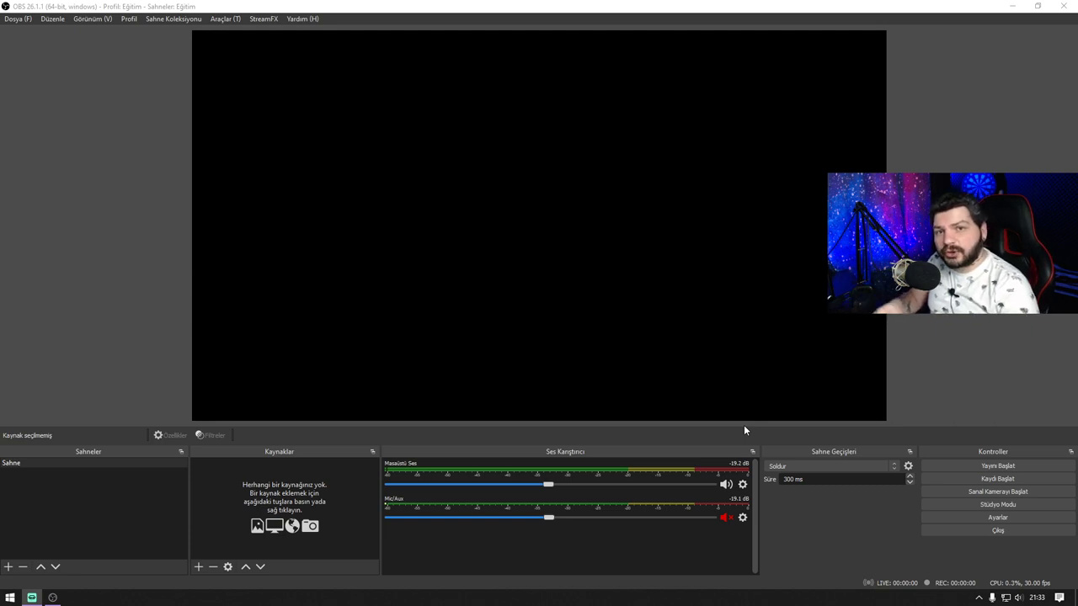
Step: Rename the existing scene as "Yayın Başlıyor"
{"action": "right_click", "coordinate": [96, 461]}
{"action": "left_click", "coordinate": [129, 317]}
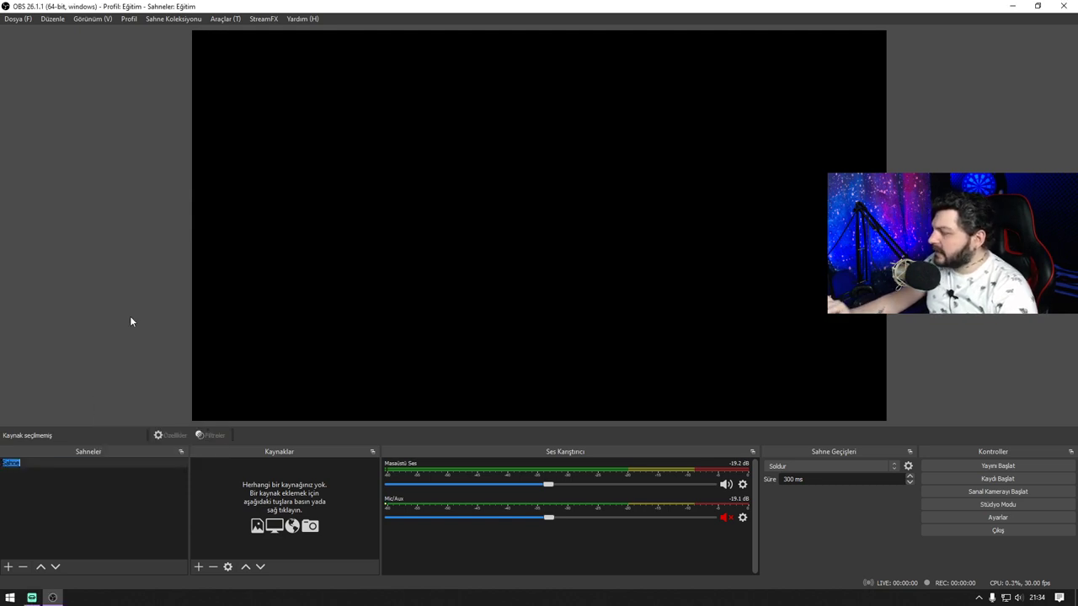
{"action": "key", "text": "BackSpace"}
{"action": "type", "text": "Yayın Başlıyor"}
{"action": "key", "text": "Return"}
Step: Add two new scenes named "just Chat" and "Video Sahnesi"
{"action": "right_click", "coordinate": [68, 512]}
{"action": "left_click", "coordinate": [94, 518]}
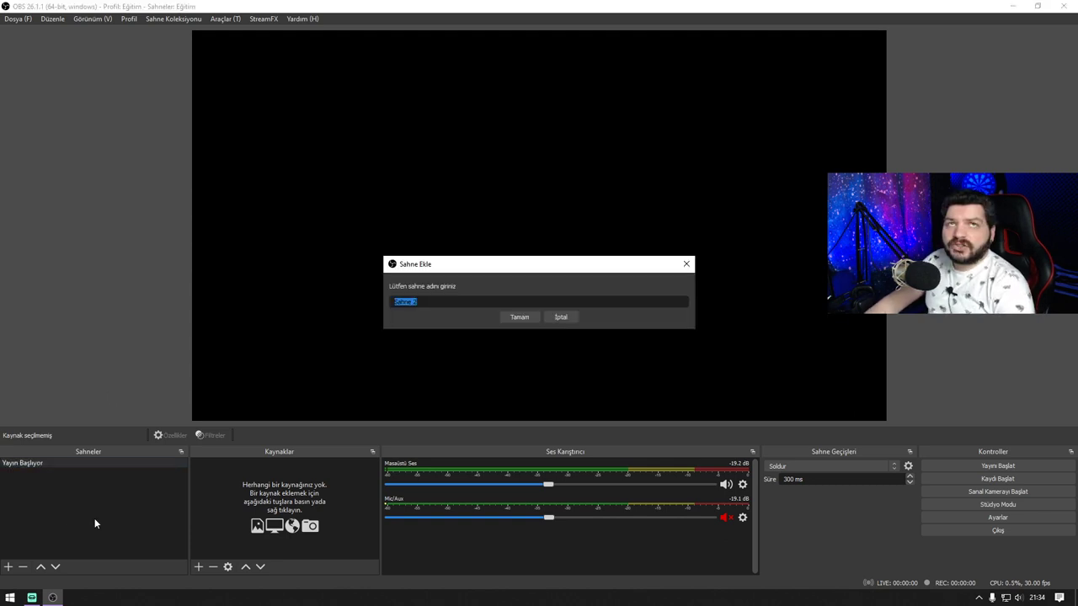
{"action": "type", "text": "Just Chat"}
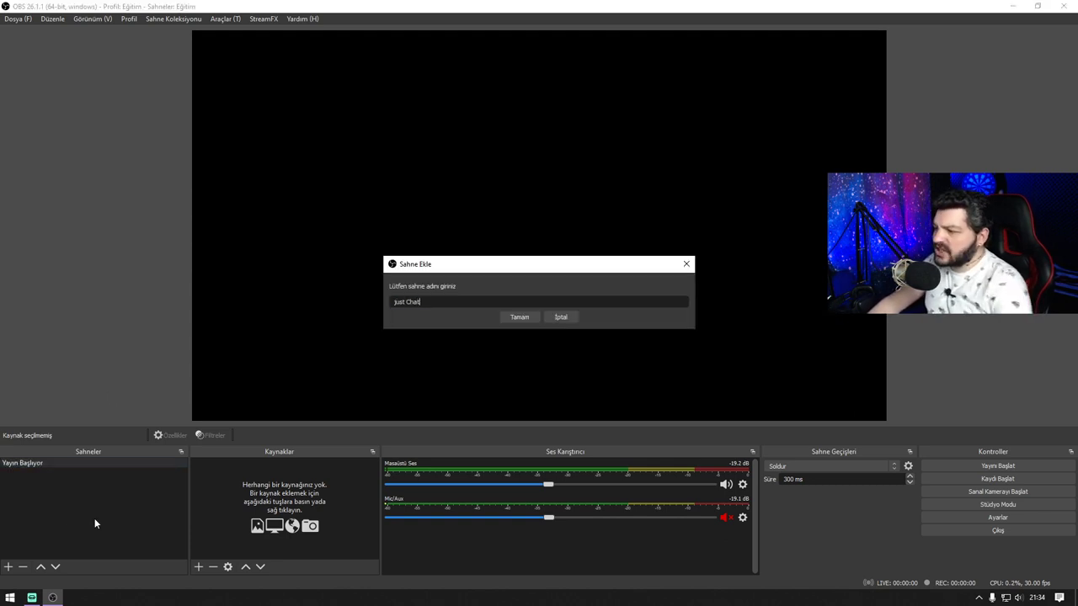
{"action": "left_click", "coordinate": [517, 316]}
{"action": "left_click", "coordinate": [8, 566]}
{"action": "type", "text": "Video Sahnesi"}
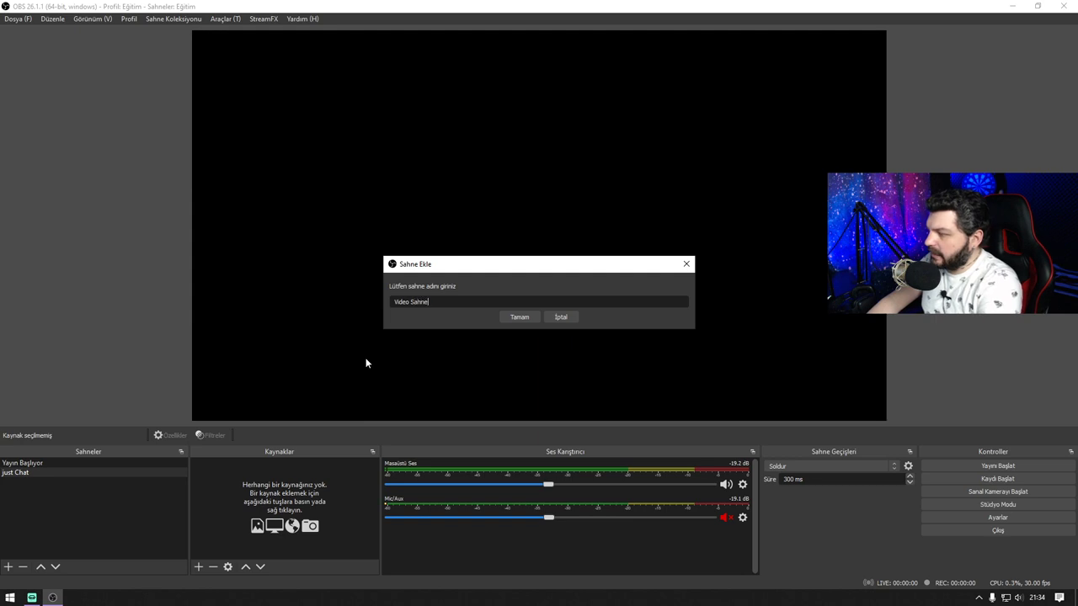
{"action": "left_click", "coordinate": [536, 317]}
Step: Add a new scene named "Oyun Sahnesi" to the scene list
{"action": "right_click", "coordinate": [53, 526]}
{"action": "left_click", "coordinate": [8, 567]}
{"action": "type", "text": "Oyun S"}
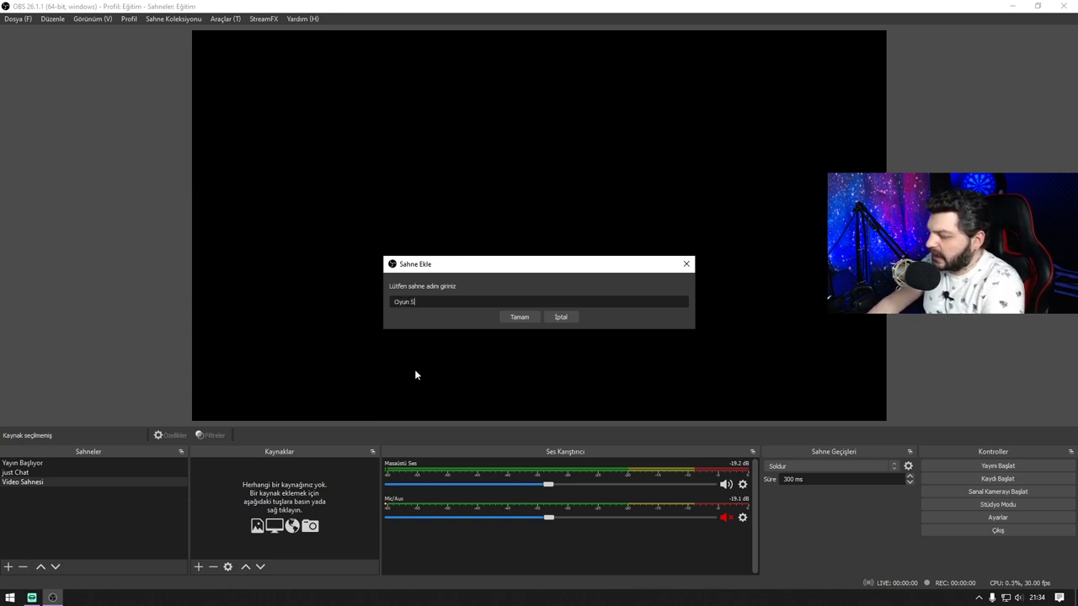
{"action": "type", "text": "ahnesi"}
{"action": "key", "text": "Return"}
Step: Add two more scenes named "Mola" and "Final" to the scene list
{"action": "right_click", "coordinate": [61, 504]}
{"action": "left_click", "coordinate": [92, 511]}
{"action": "type", "text": "Mola"}
{"action": "key", "text": "Return"}
{"action": "right_click", "coordinate": [88, 512]}
{"action": "left_click", "coordinate": [94, 522]}
{"action": "type", "text": "Final"}
{"action": "key", "text": "Return"}
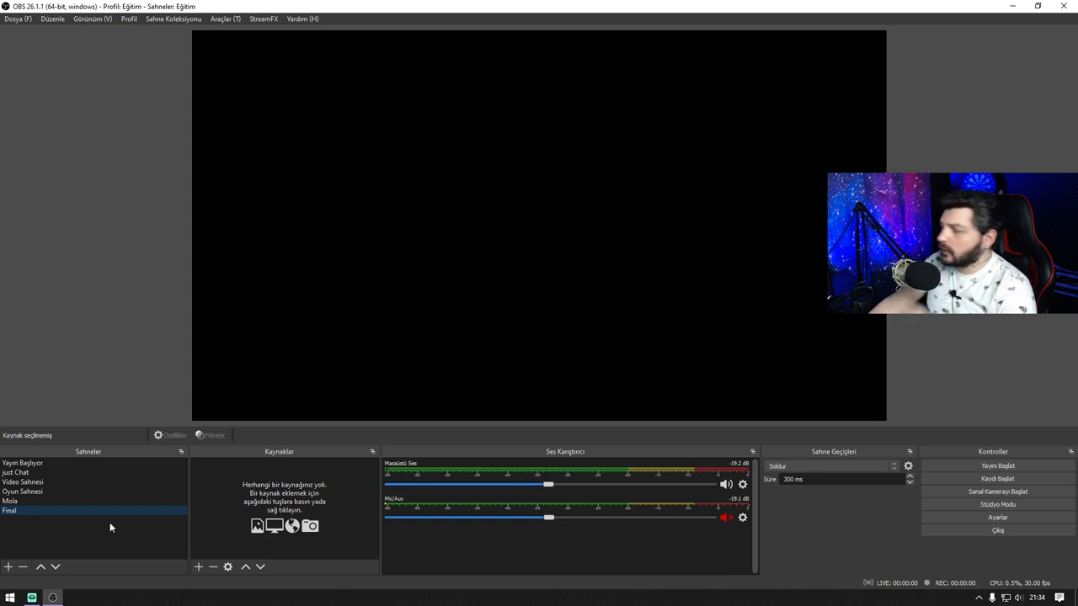
{"action": "left_click", "coordinate": [80, 462]}
{"action": "left_click", "coordinate": [47, 483]}
{"action": "left_click", "coordinate": [41, 492]}
{"action": "left_click", "coordinate": [36, 501]}
{"action": "left_click", "coordinate": [32, 510]}
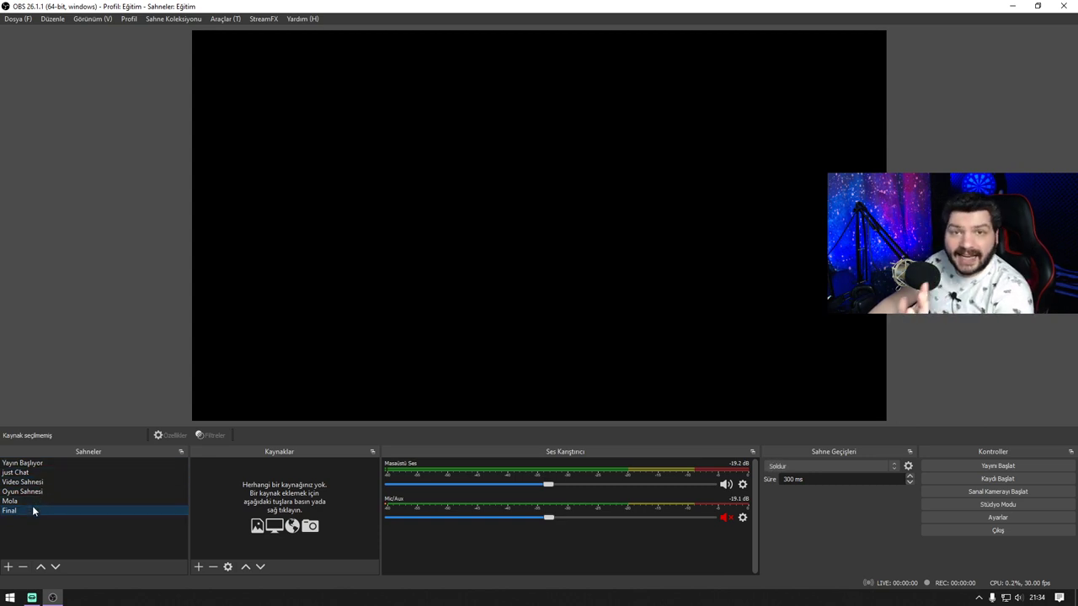
Step: Create a new media source (Ortam Kaynağı) named "Intro" in the Yayın Başlıyor scene
{"action": "left_click", "coordinate": [44, 463]}
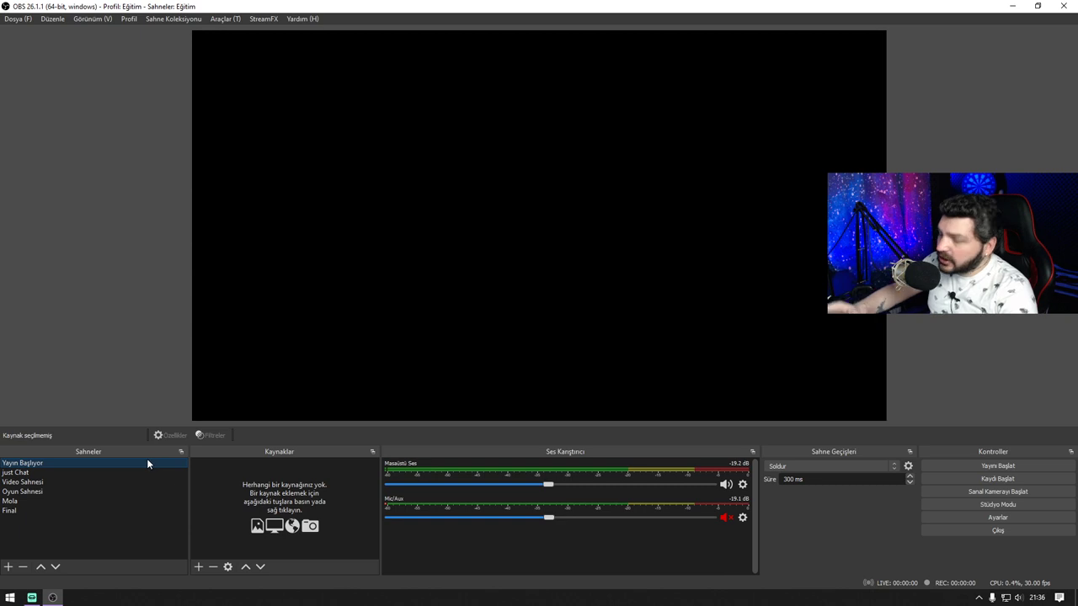
{"action": "right_click", "coordinate": [249, 476]}
{"action": "mouse_move", "coordinate": [320, 480]}
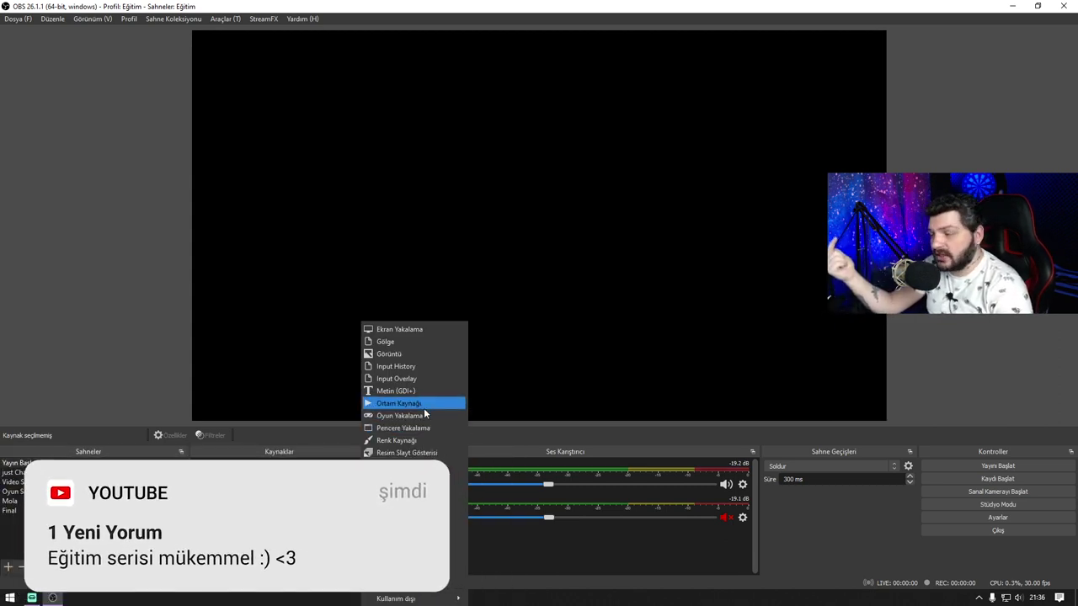
{"action": "left_click", "coordinate": [423, 404]}
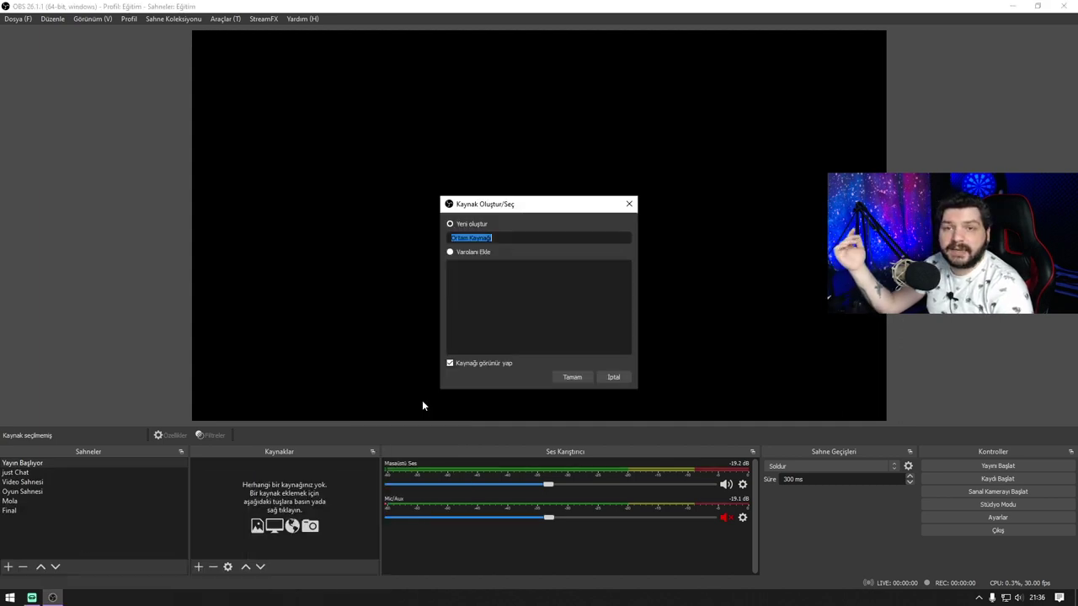
{"action": "type", "text": "İntro"}
{"action": "key", "text": "Return"}
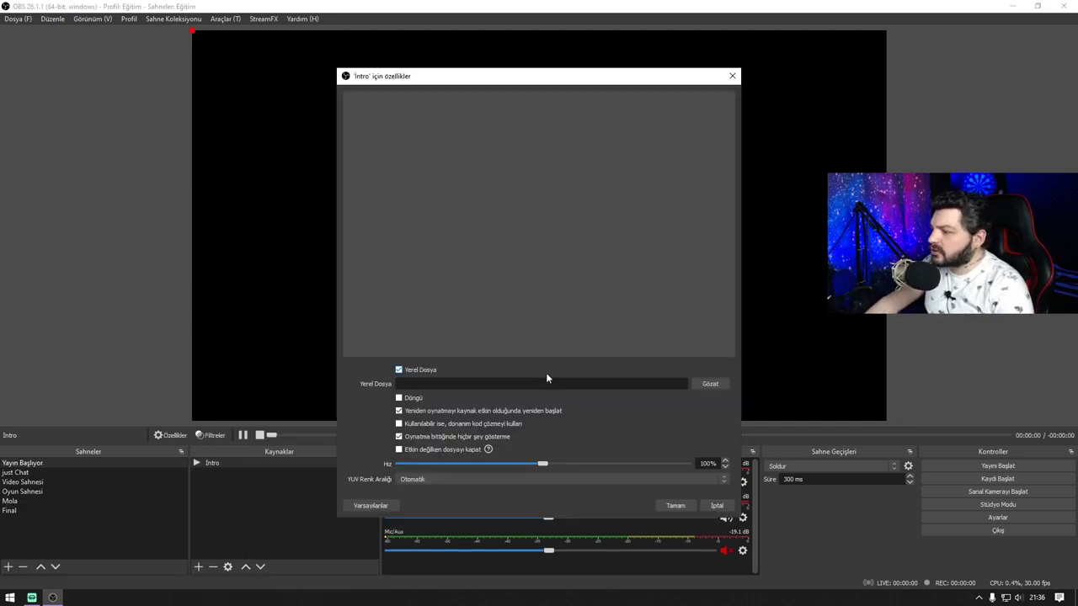
Step: Load Starting_1.avi from the desktop folder Yayın Klasör into the Intro source and enable looping (Döngü)
{"action": "left_click", "coordinate": [707, 385]}
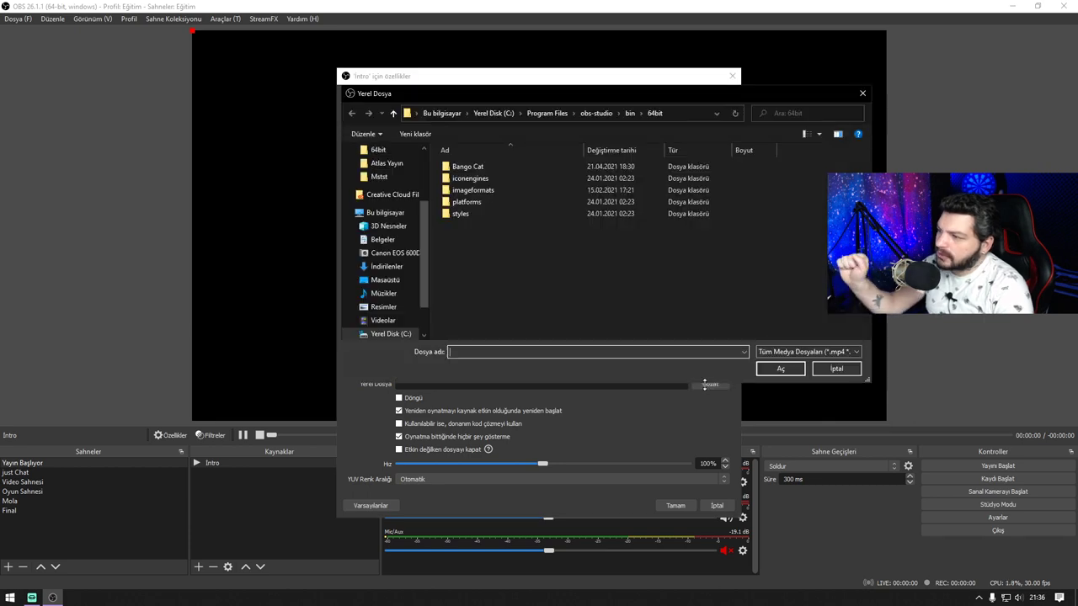
{"action": "left_click", "coordinate": [385, 173]}
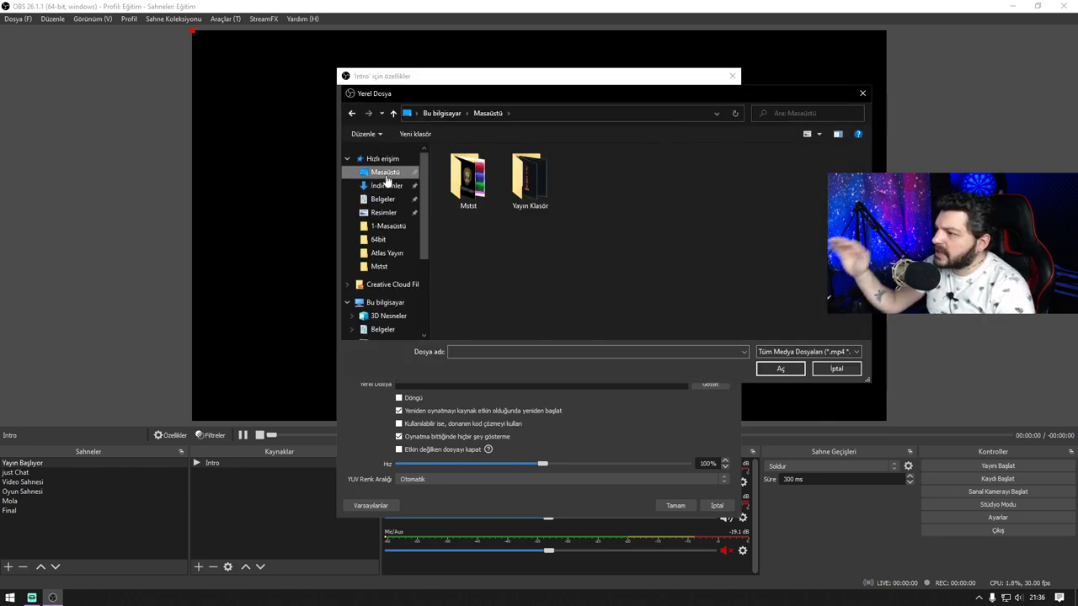
{"action": "double_click", "coordinate": [544, 187]}
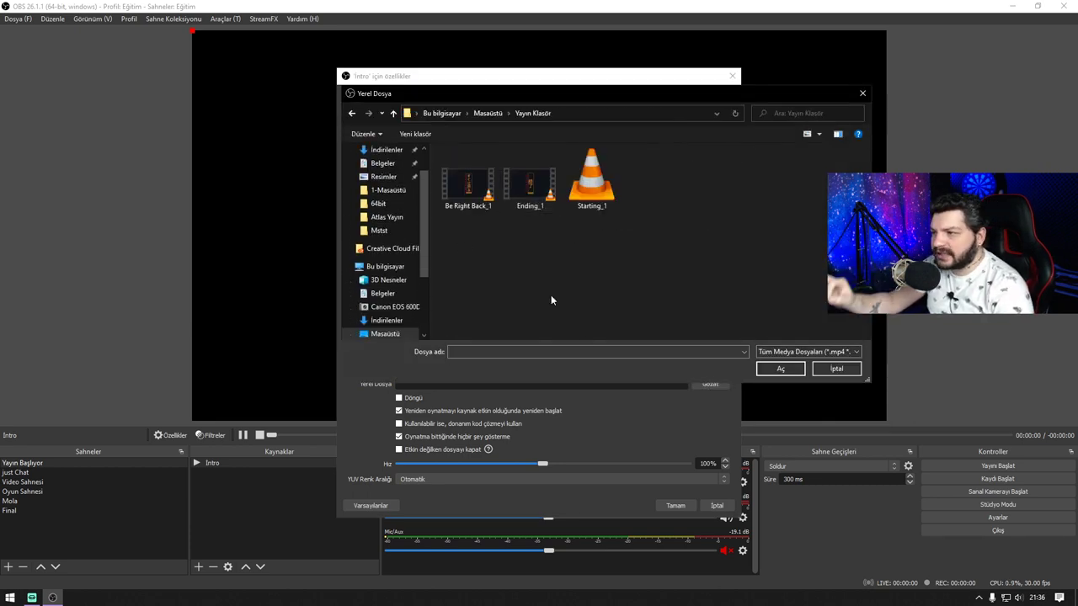
{"action": "double_click", "coordinate": [590, 187]}
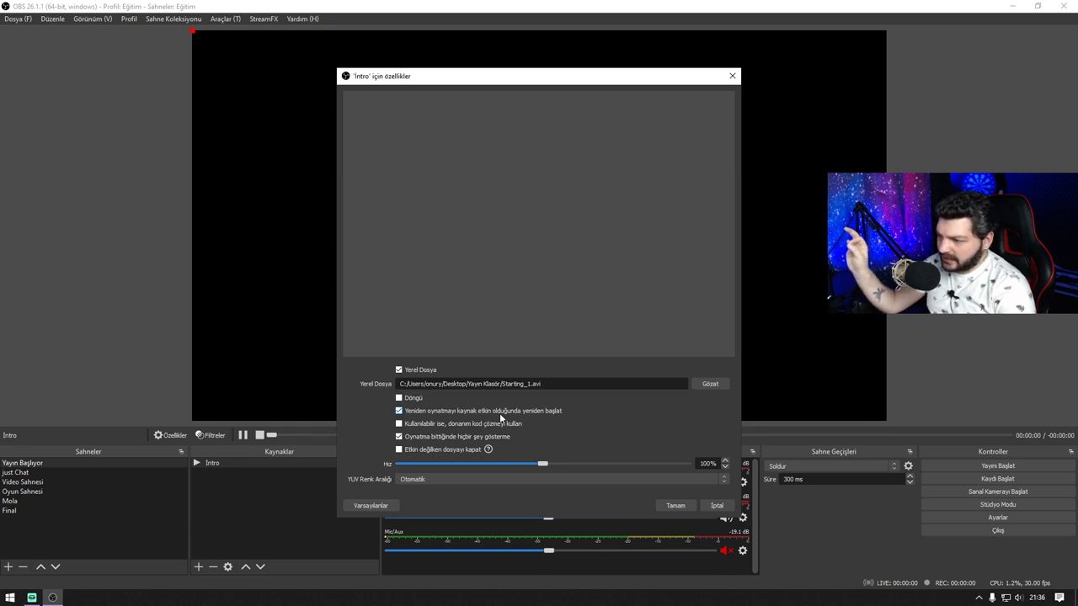
{"action": "left_click", "coordinate": [417, 400]}
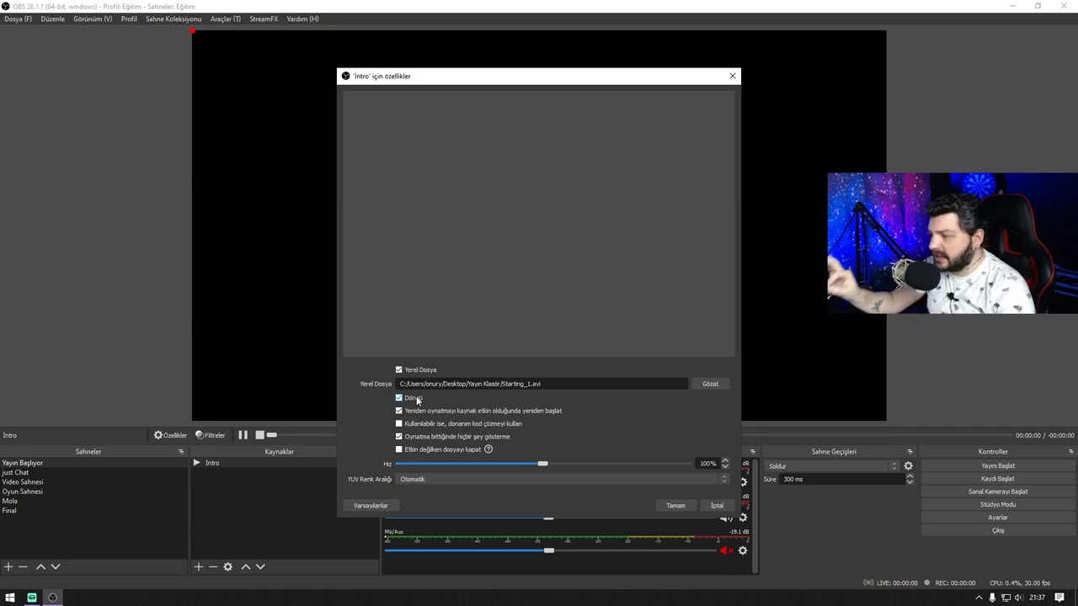
{"action": "left_click", "coordinate": [670, 505]}
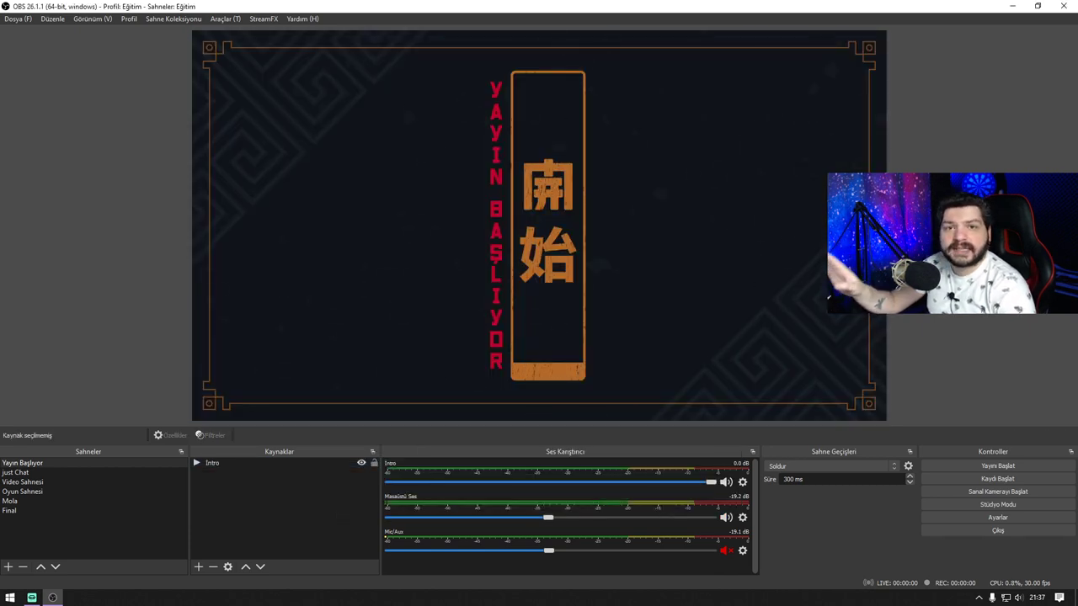
Step: Add a video capture device source with the HD Pro Webcam C920 to the just Chat scene and enlarge its picture on the canvas
{"action": "left_click", "coordinate": [13, 473]}
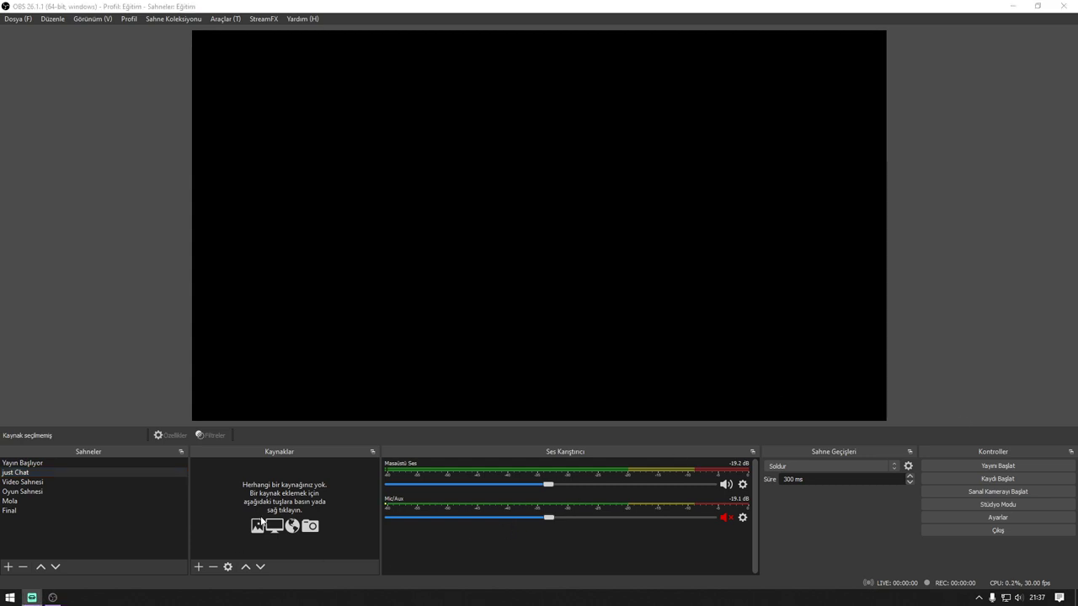
{"action": "right_click", "coordinate": [265, 484]}
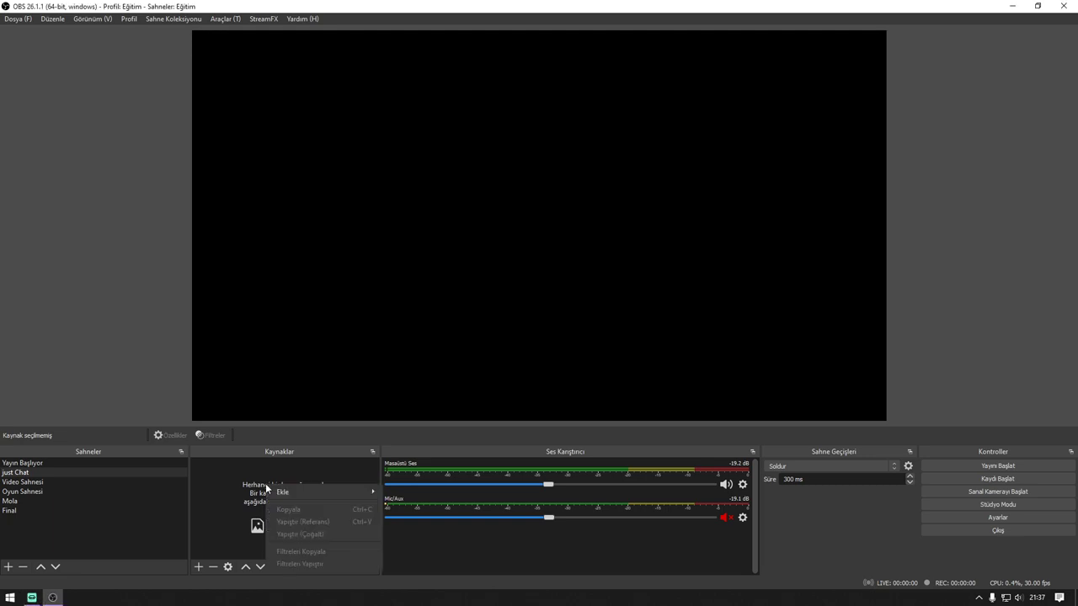
{"action": "mouse_move", "coordinate": [276, 489]}
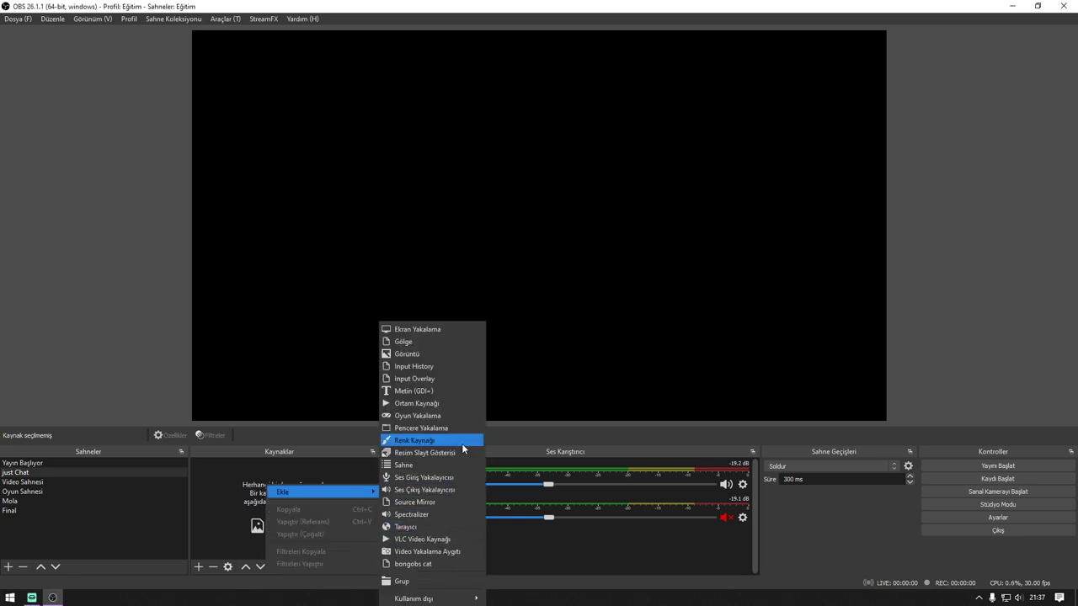
{"action": "left_click", "coordinate": [452, 551]}
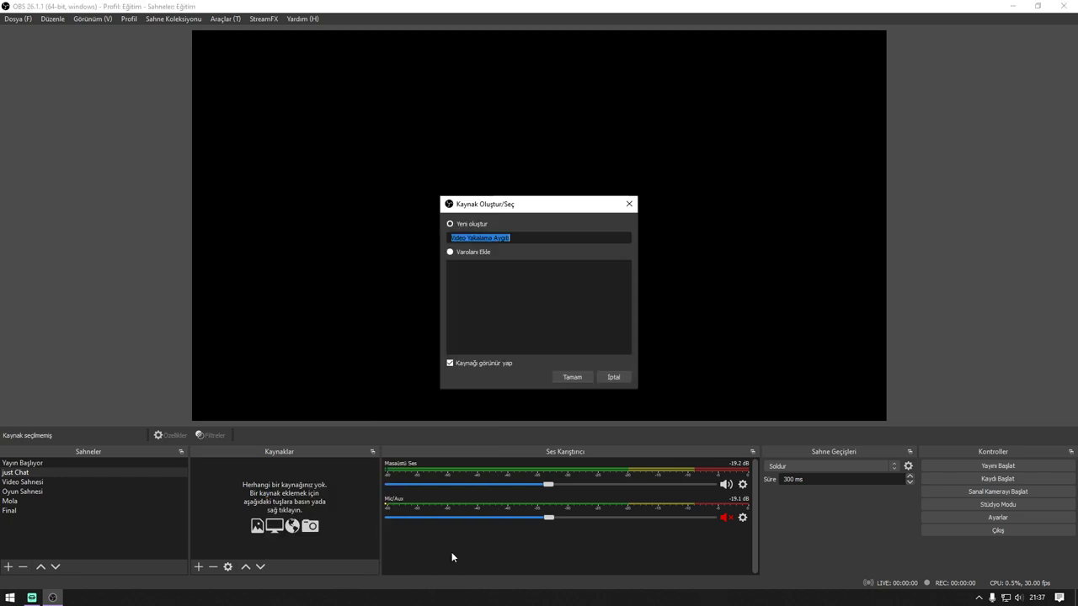
{"action": "left_click", "coordinate": [570, 375]}
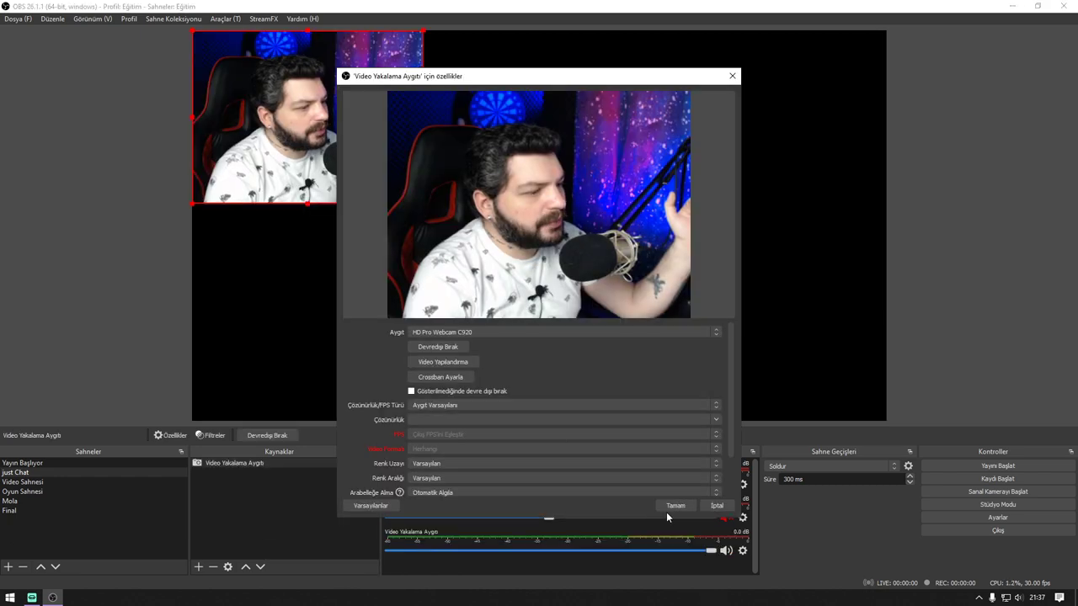
{"action": "left_click", "coordinate": [676, 505]}
{"action": "left_click_drag", "start_coordinate": [429, 207], "coordinate": [858, 376]}
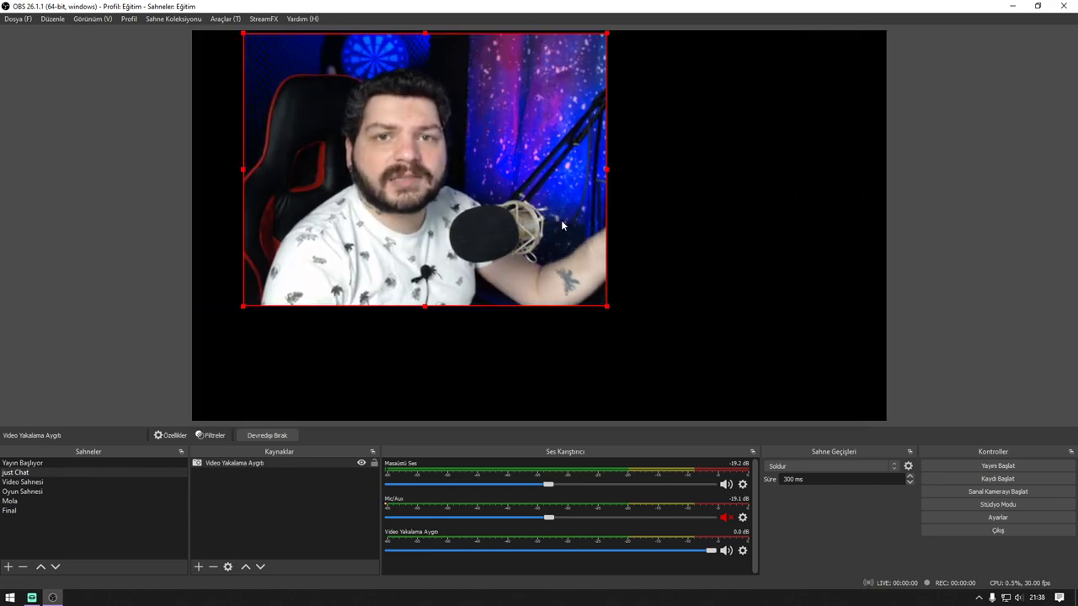
Step: Add a display capture source (Ekran Yakalama) of display 1 with cursor capture to the Video Sahnesi scene
{"action": "left_click", "coordinate": [36, 482]}
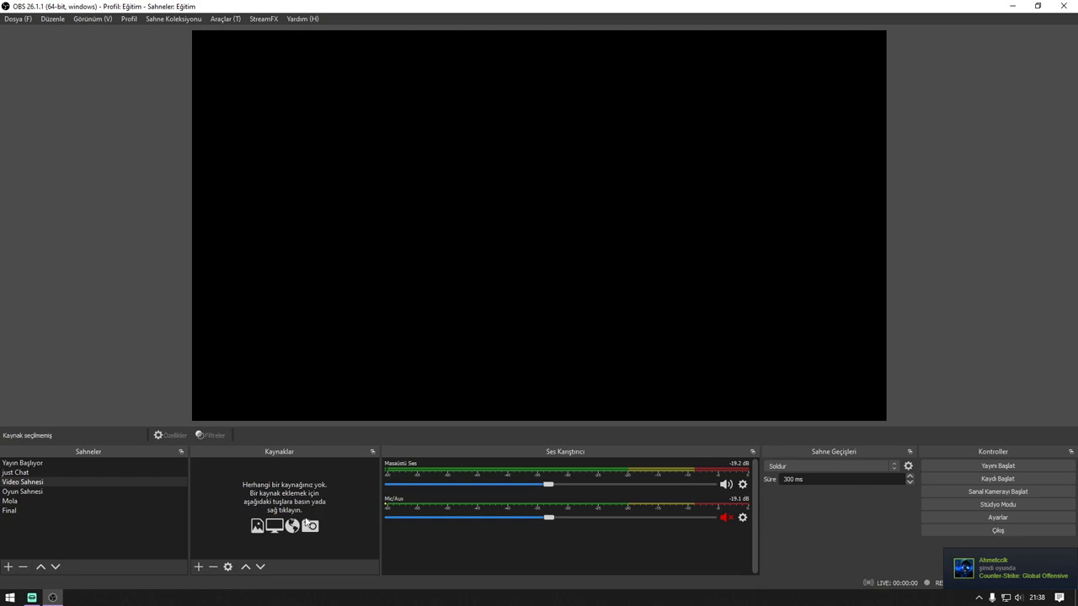
{"action": "right_click", "coordinate": [259, 490]}
{"action": "mouse_move", "coordinate": [278, 498]}
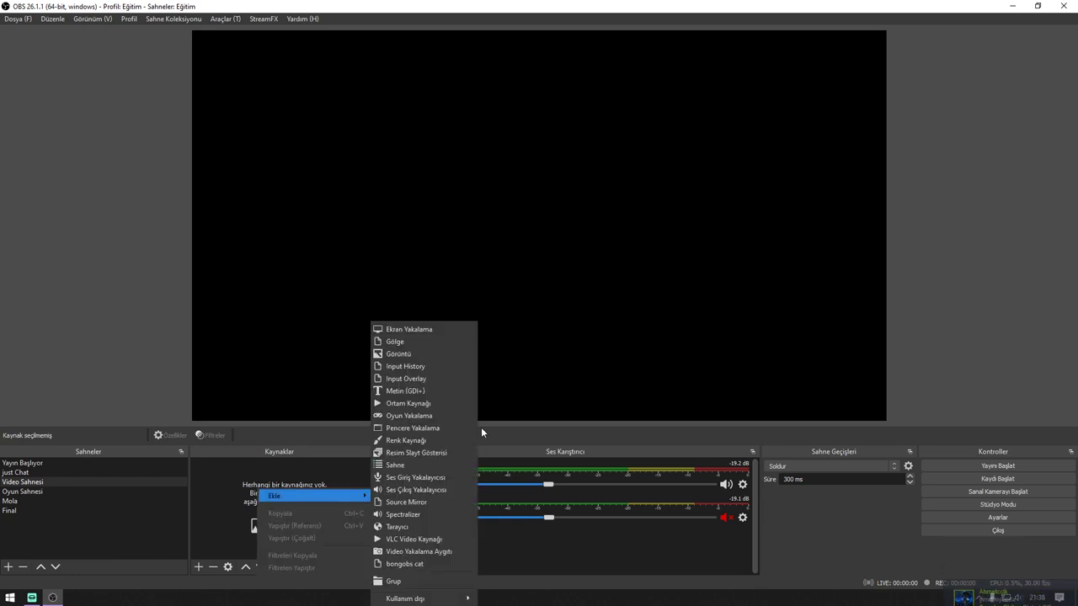
{"action": "left_click", "coordinate": [442, 328]}
{"action": "left_click", "coordinate": [569, 377]}
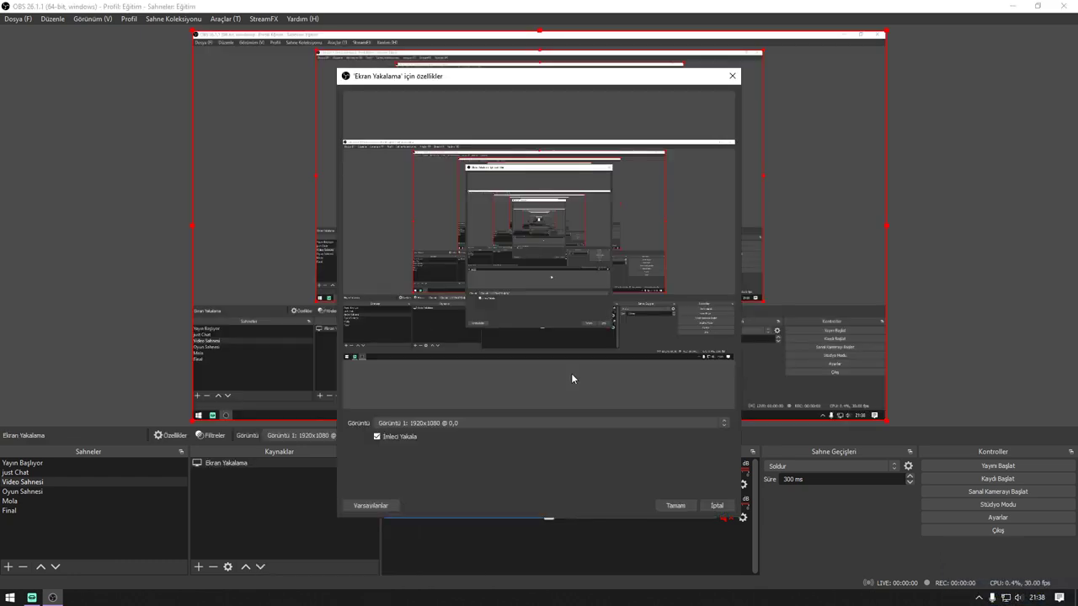
{"action": "left_click", "coordinate": [678, 572]}
{"action": "left_click", "coordinate": [272, 518]}
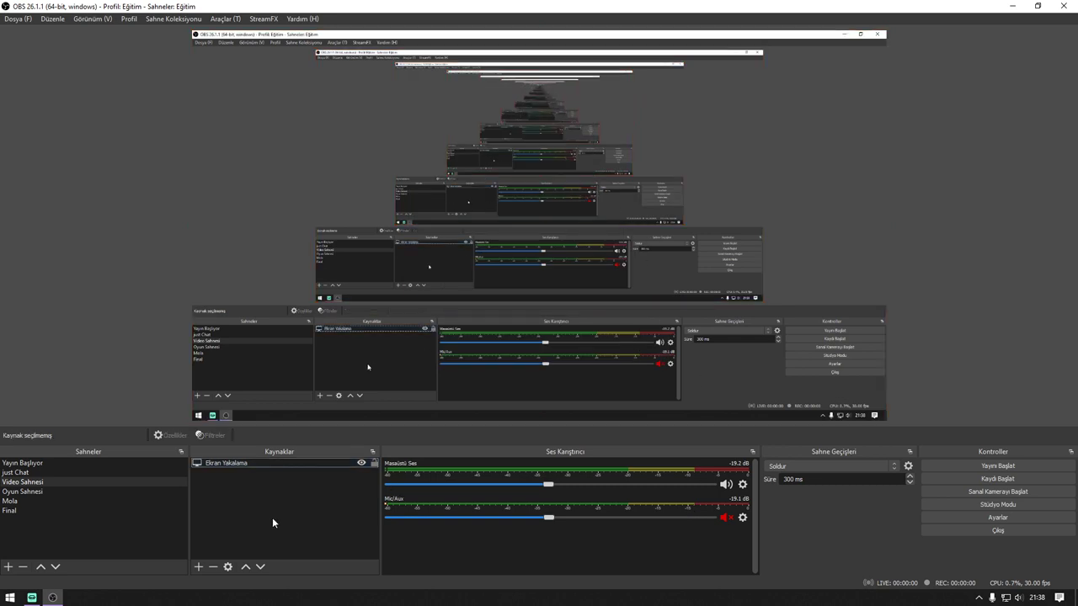
{"action": "left_click", "coordinate": [28, 474]}
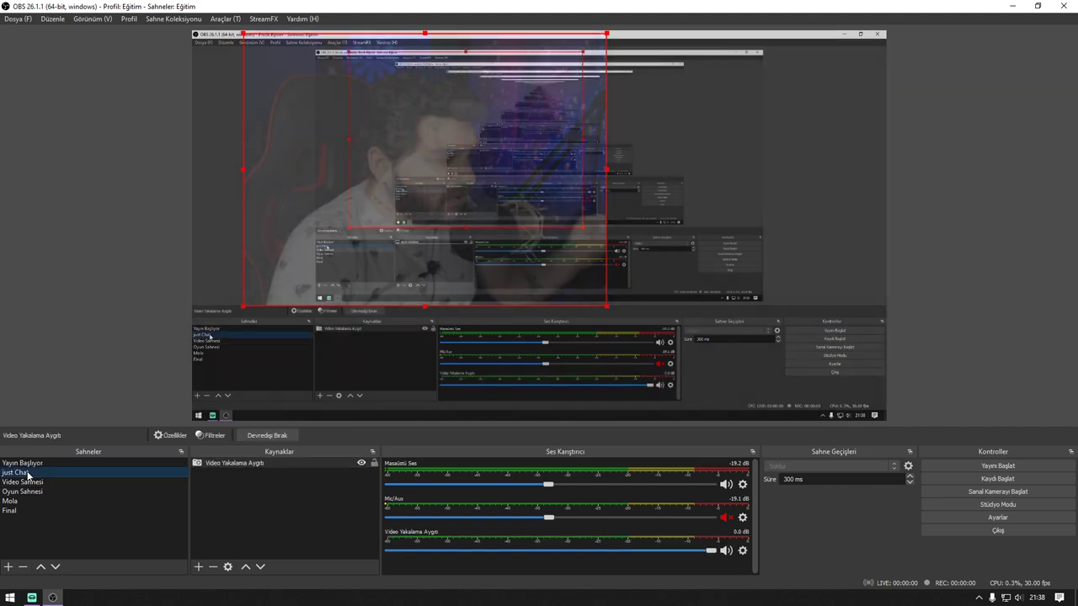
{"action": "left_click", "coordinate": [240, 516]}
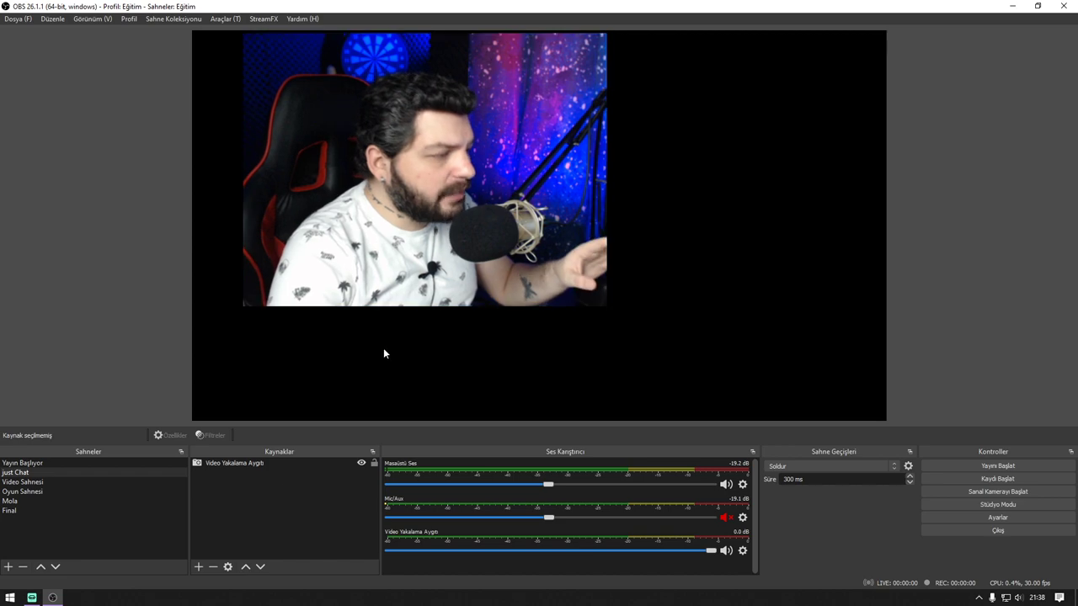
{"action": "left_click", "coordinate": [79, 481]}
{"action": "right_click", "coordinate": [259, 497]}
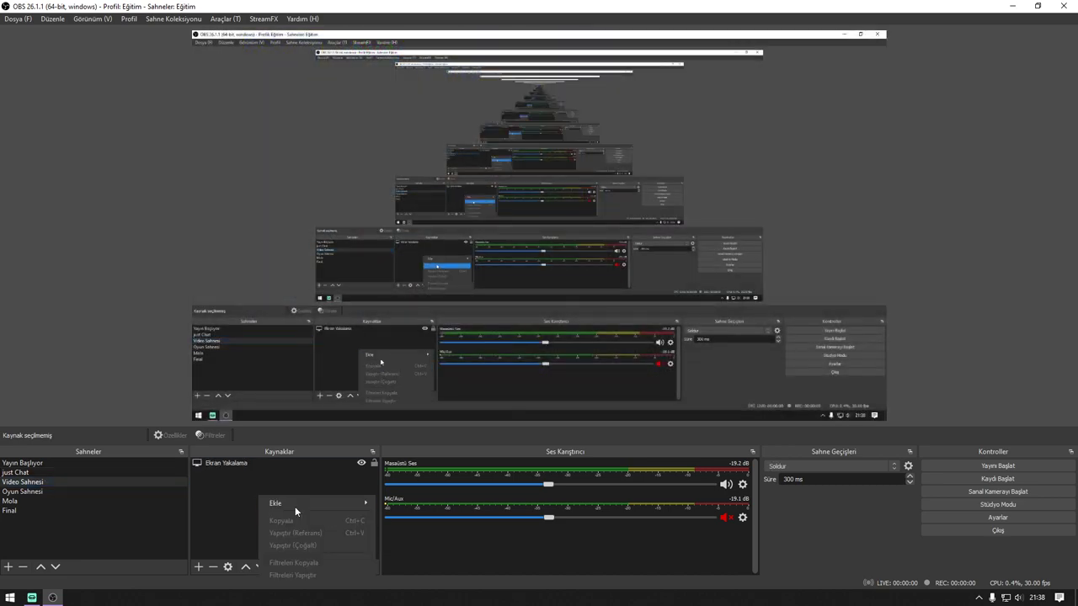
{"action": "left_click", "coordinate": [42, 471]}
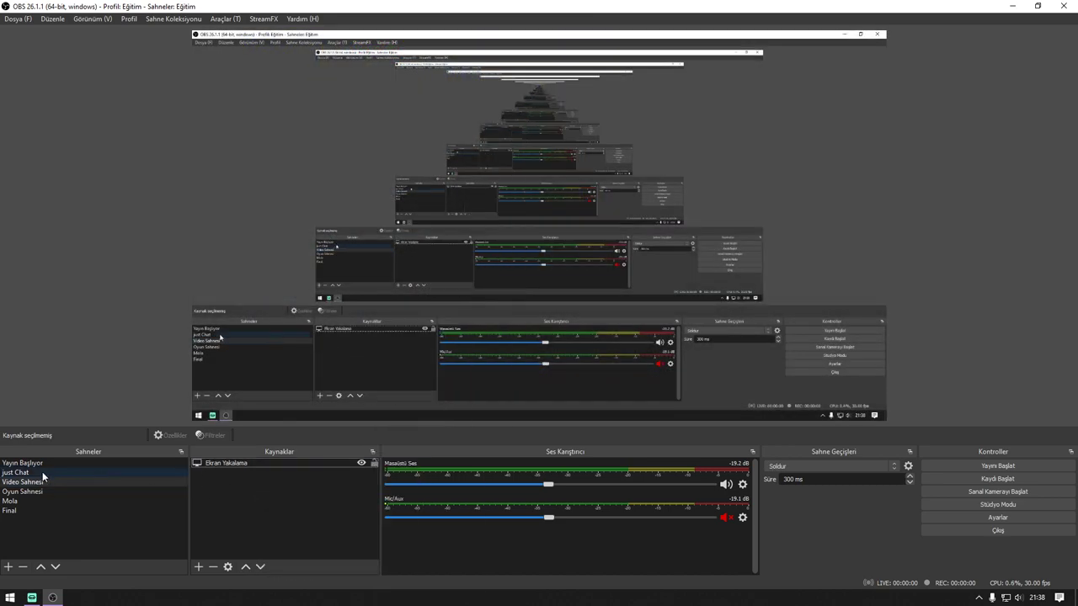
Step: Copy the webcam source (Video Yakalama Aygıtı) from the just Chat scene and paste it as a reference into Video Sahnesi
{"action": "left_click", "coordinate": [43, 471]}
{"action": "left_click", "coordinate": [215, 461]}
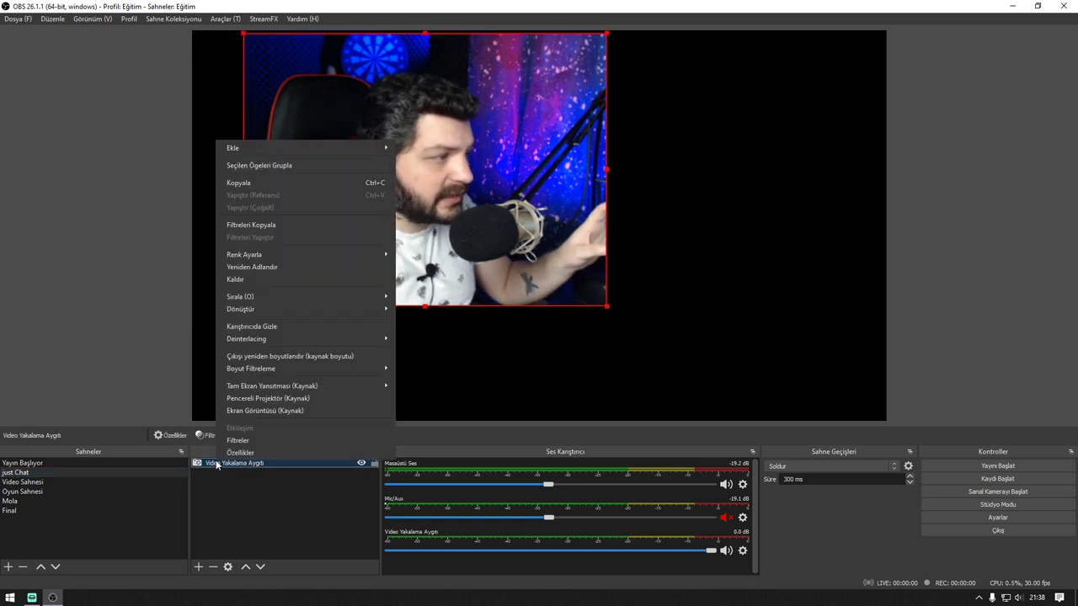
{"action": "left_click", "coordinate": [255, 183]}
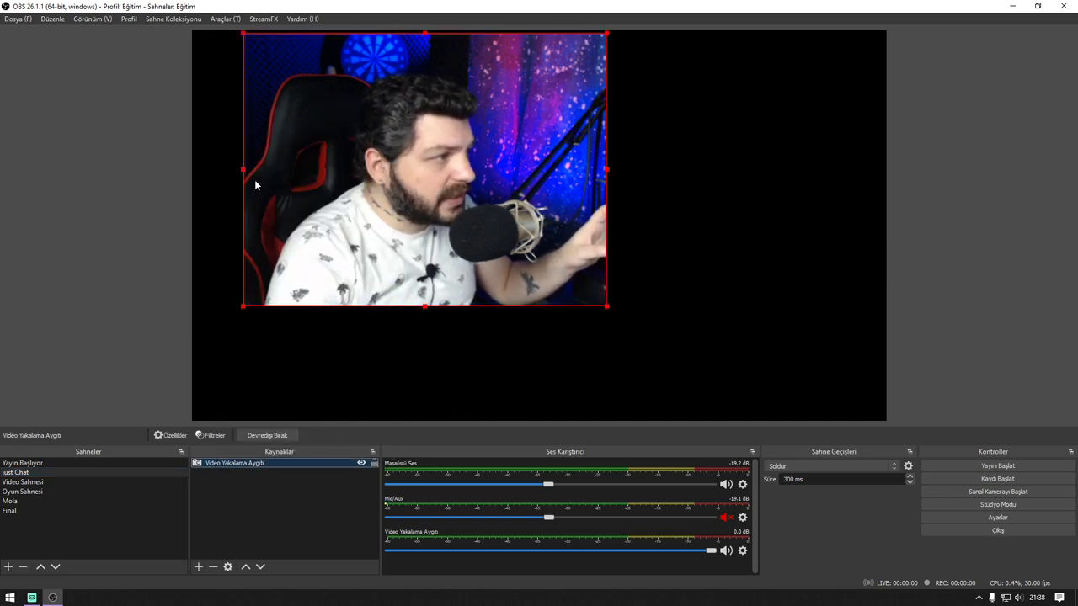
{"action": "left_click", "coordinate": [32, 483]}
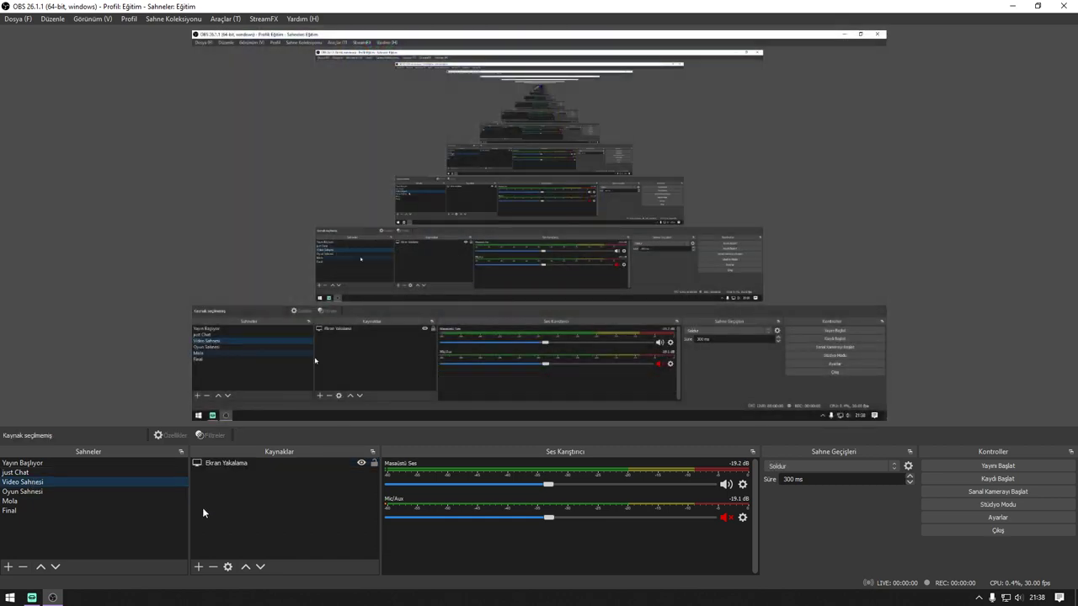
{"action": "right_click", "coordinate": [243, 503]}
{"action": "right_click", "coordinate": [212, 495]}
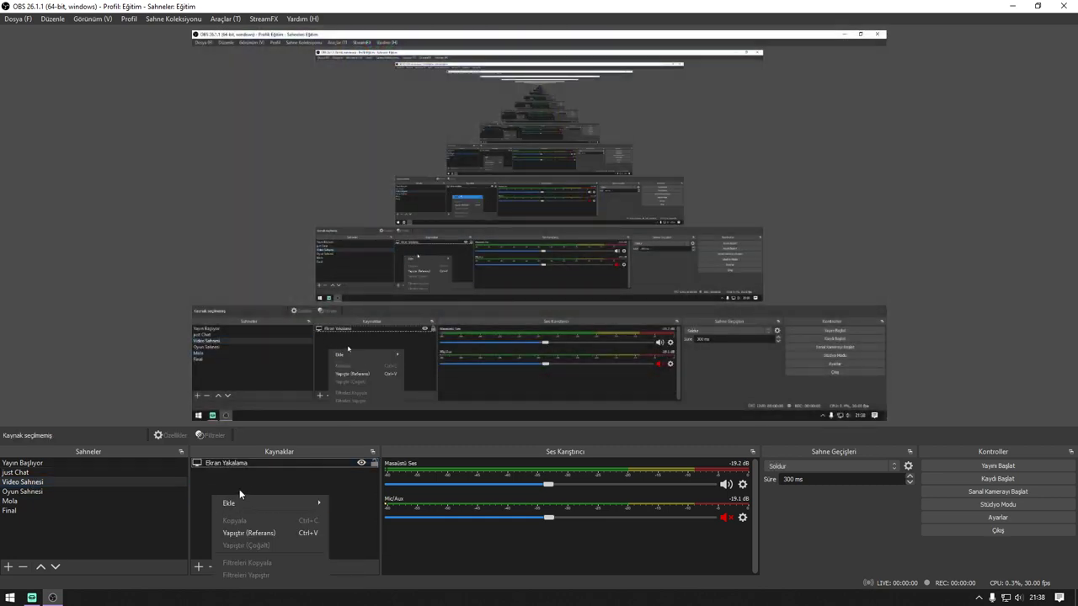
{"action": "left_click", "coordinate": [254, 534]}
Step: Shrink the webcam picture in Video Sahnesi and place it in the upper-left corner of the canvas
{"action": "left_click_drag", "start_coordinate": [606, 34], "coordinate": [404, 183]}
{"action": "left_click_drag", "start_coordinate": [264, 238], "coordinate": [220, 107]}
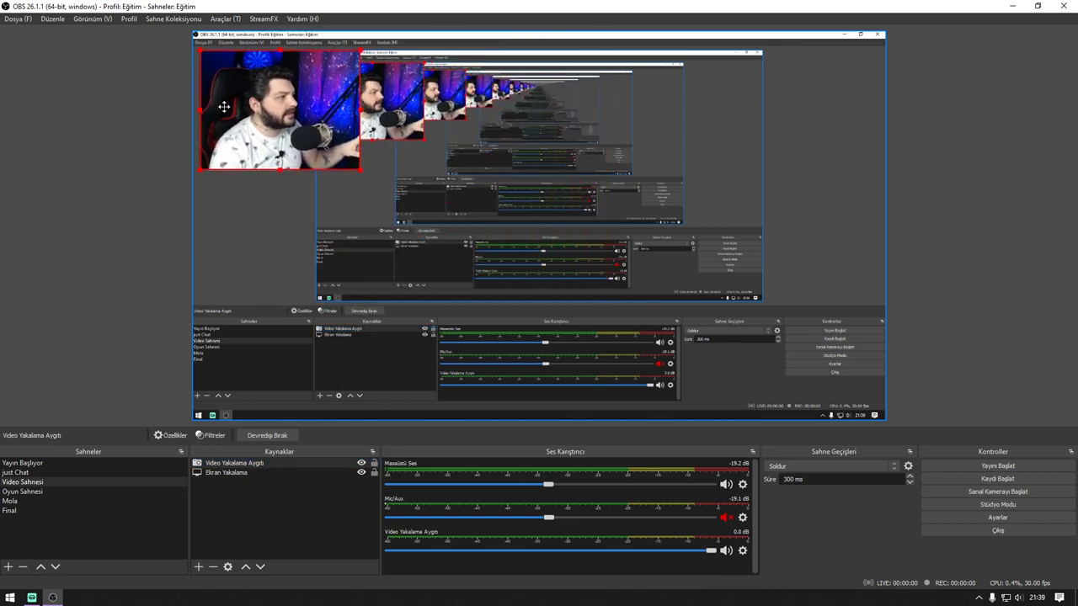
{"action": "left_click", "coordinate": [119, 153]}
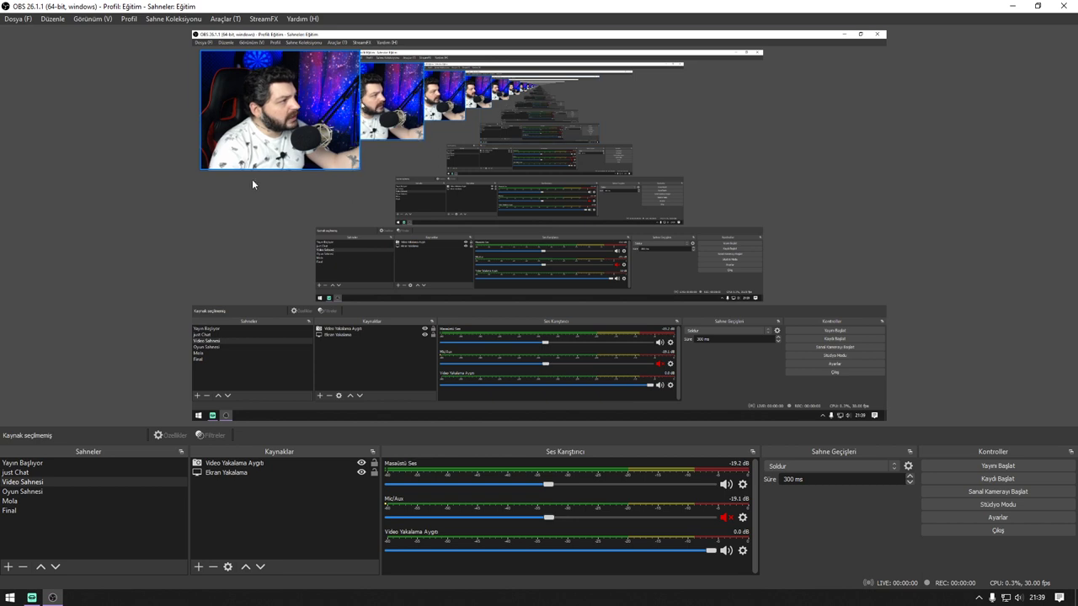
Step: Create a new media source (Ortam Kaynağı) with the default name in the Mola scene
{"action": "left_click", "coordinate": [9, 502]}
{"action": "right_click", "coordinate": [259, 490]}
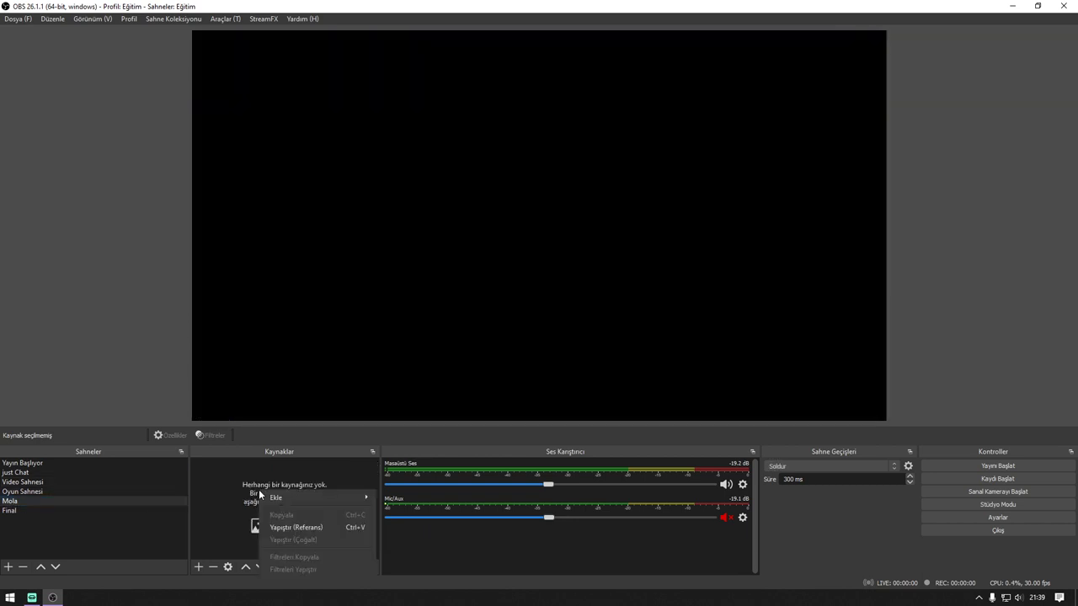
{"action": "mouse_move", "coordinate": [281, 500]}
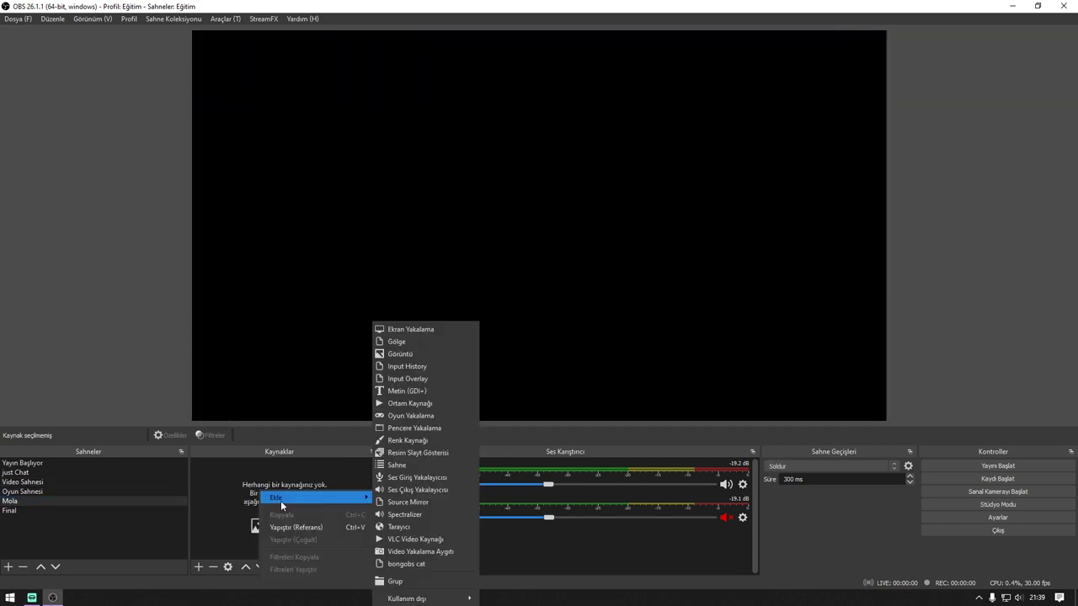
{"action": "left_click", "coordinate": [433, 403]}
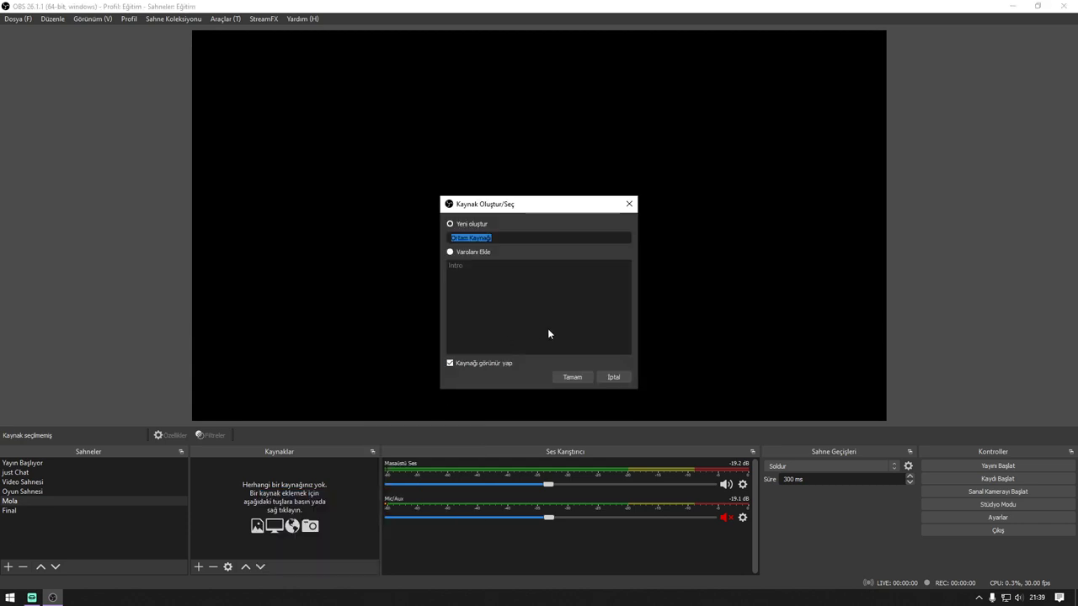
{"action": "left_click", "coordinate": [571, 380]}
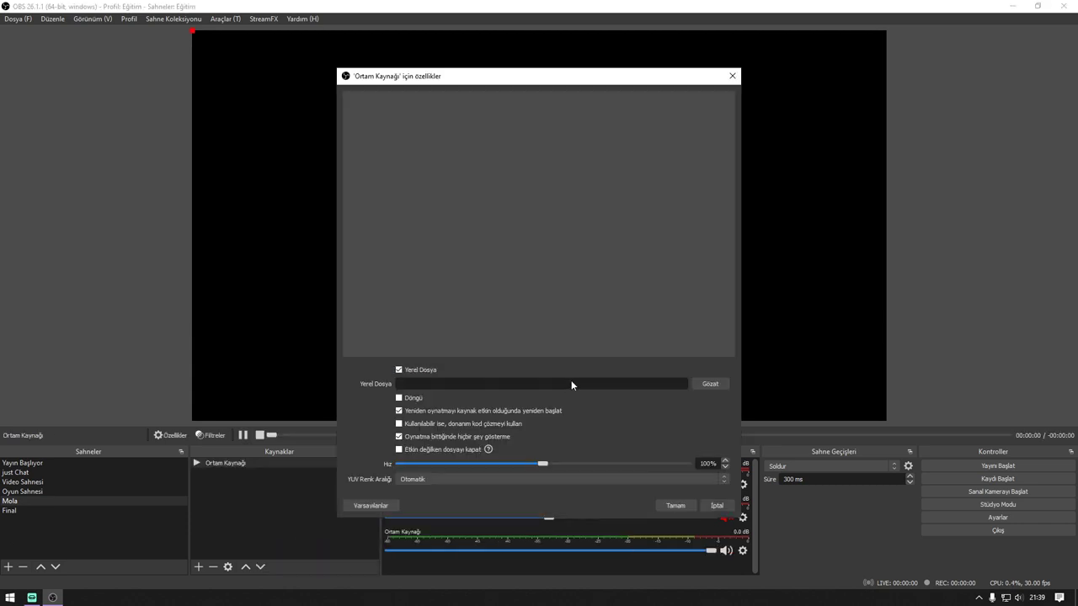
Step: Load Be Right Back_1 from the desktop folder Yayın Klasör into the Mola scene's media source and enable looping (Döngü)
{"action": "left_click", "coordinate": [706, 384]}
{"action": "double_click", "coordinate": [468, 185]}
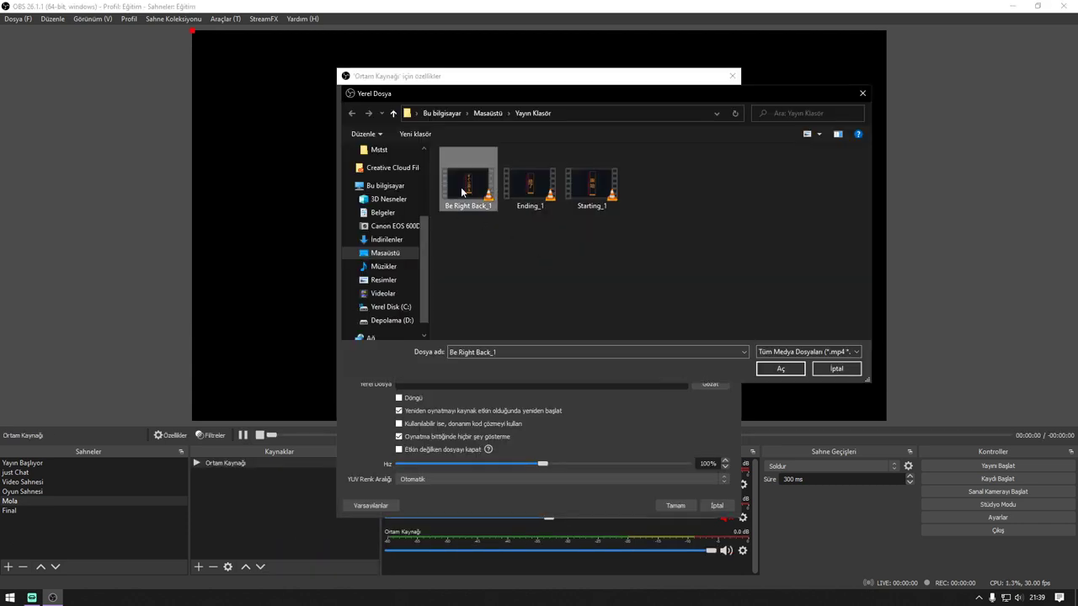
{"action": "left_click", "coordinate": [412, 400]}
{"action": "left_click", "coordinate": [677, 505]}
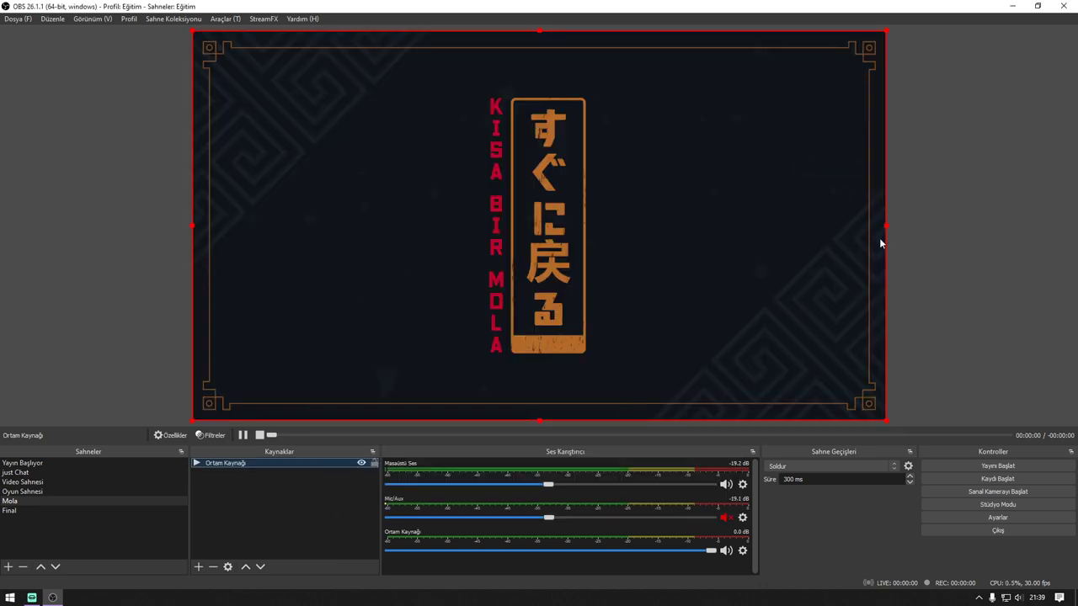
{"action": "left_click", "coordinate": [937, 213]}
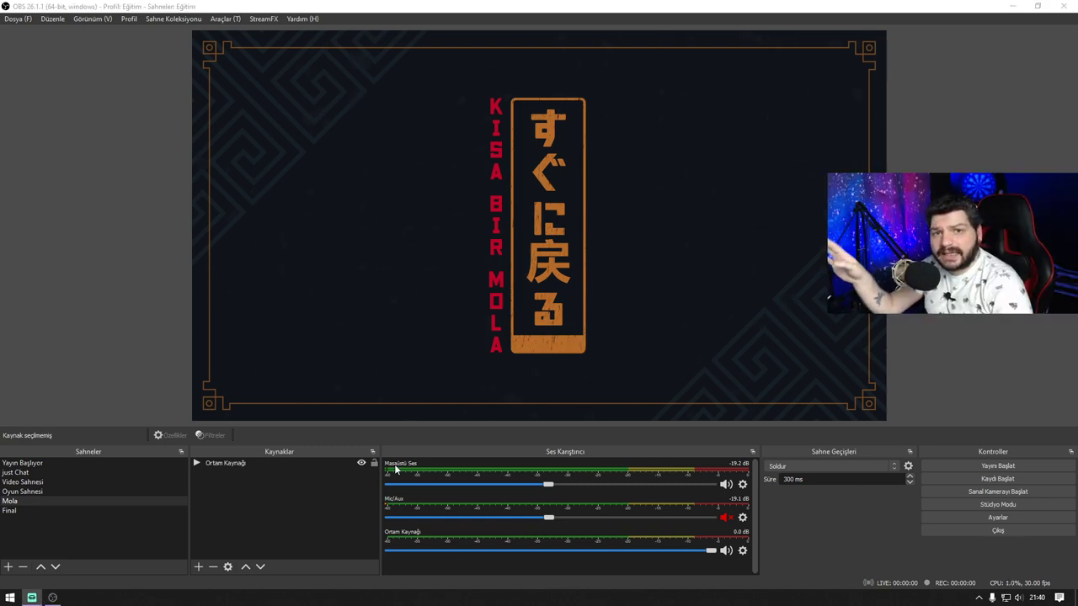
Step: Open the list of source types that can be added to the Mola scene
{"action": "right_click", "coordinate": [251, 498]}
{"action": "mouse_move", "coordinate": [278, 503]}
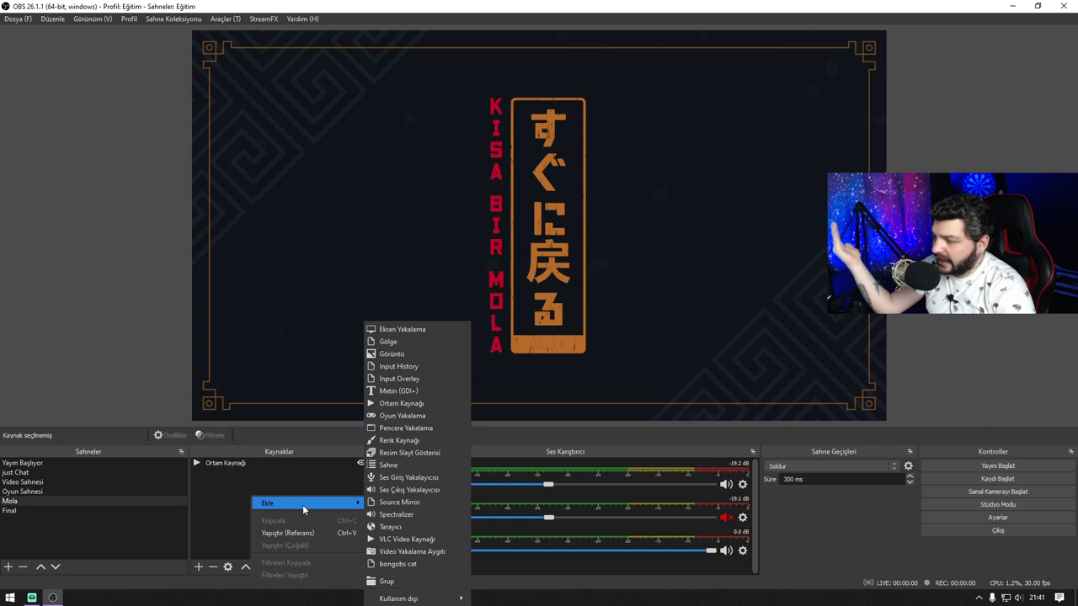